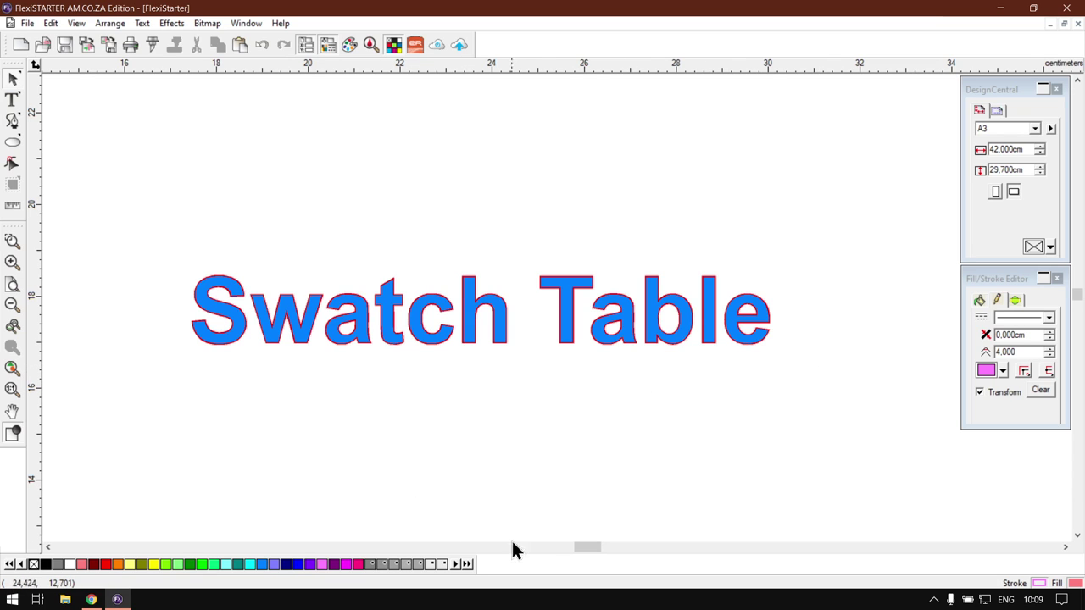
left_click(76, 23)
left_click(111, 204)
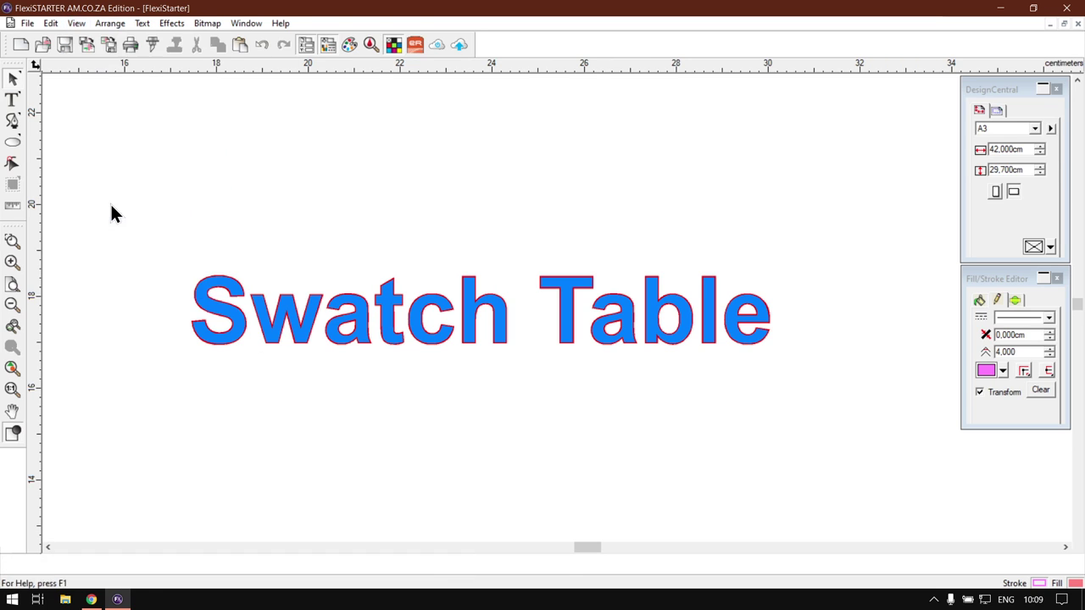
left_click(74, 26)
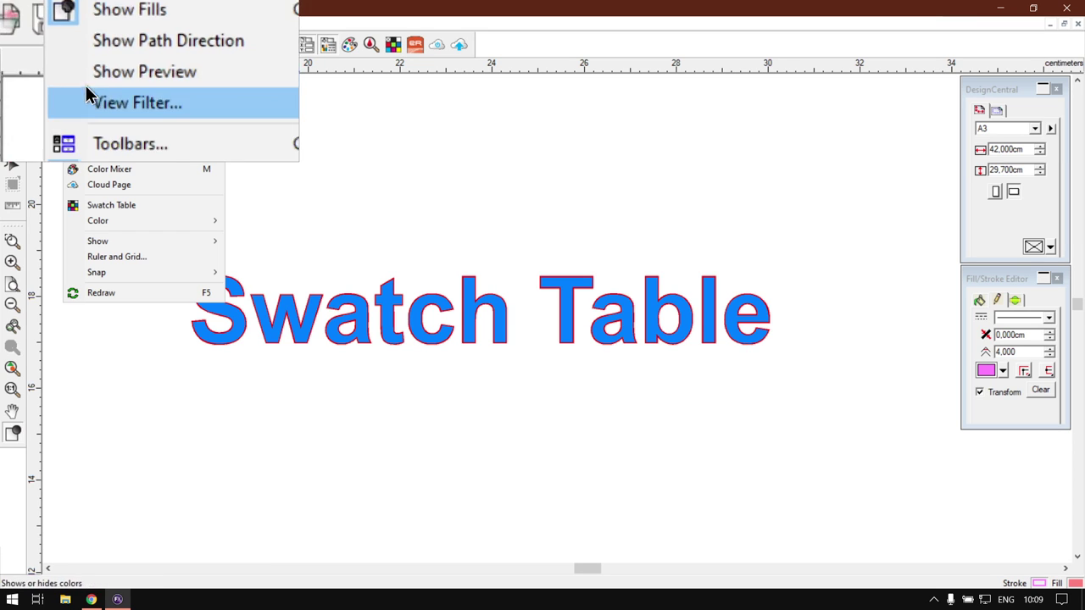
left_click(111, 208)
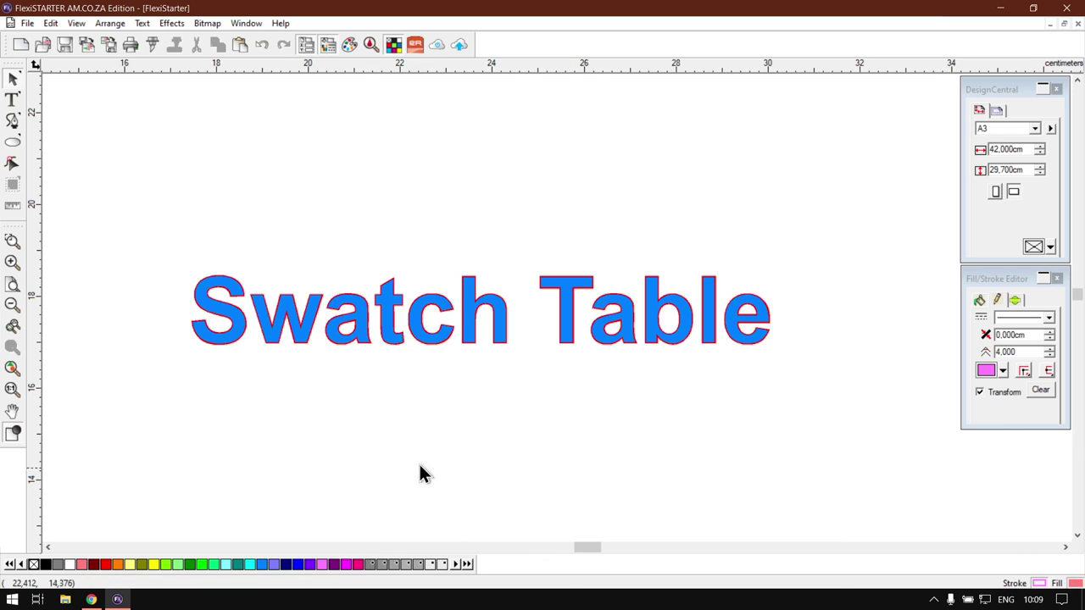
Step: After trying magenta and blue, set the default fill to yellow and the default outline to Miami Green
left_click(359, 565)
right_click(299, 564)
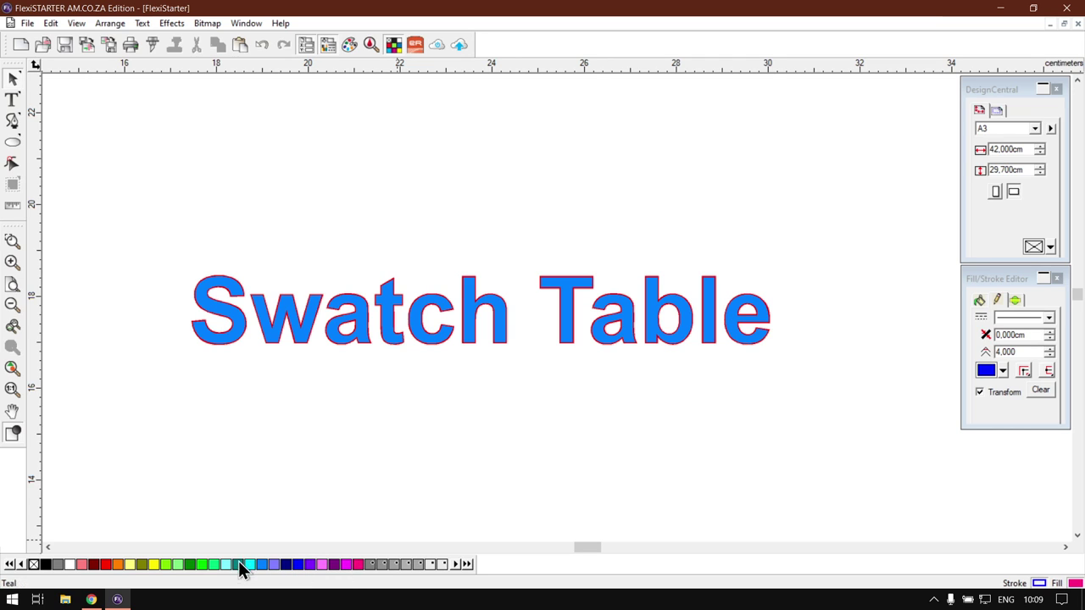
left_click(152, 566)
right_click(213, 568)
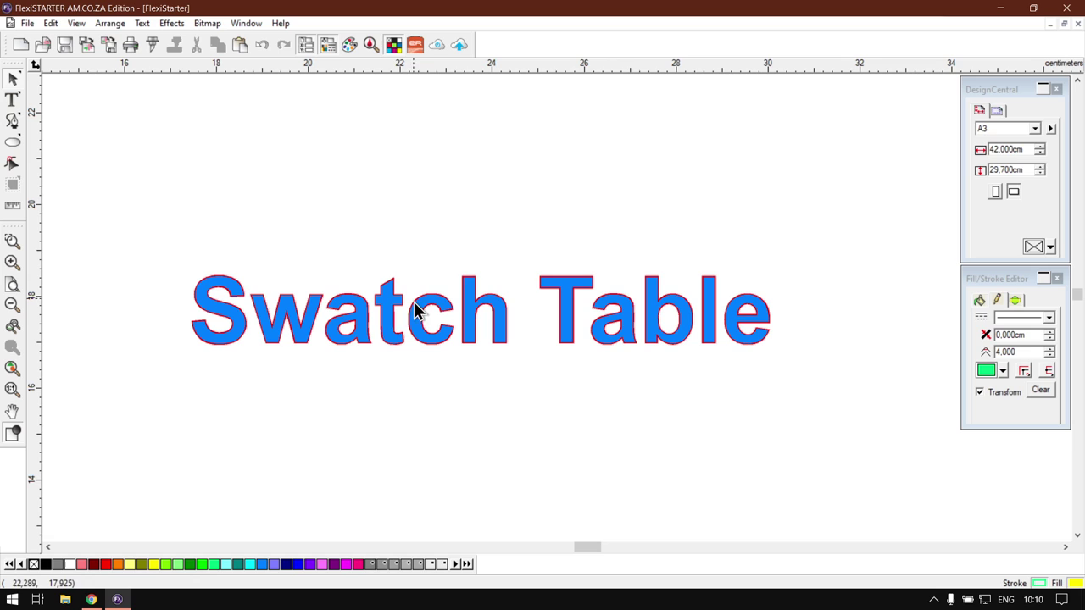
Step: Select the 'Swatch Table' text and check its solid Sky Blue fill in the Fill/Stroke Editor
left_click(392, 329)
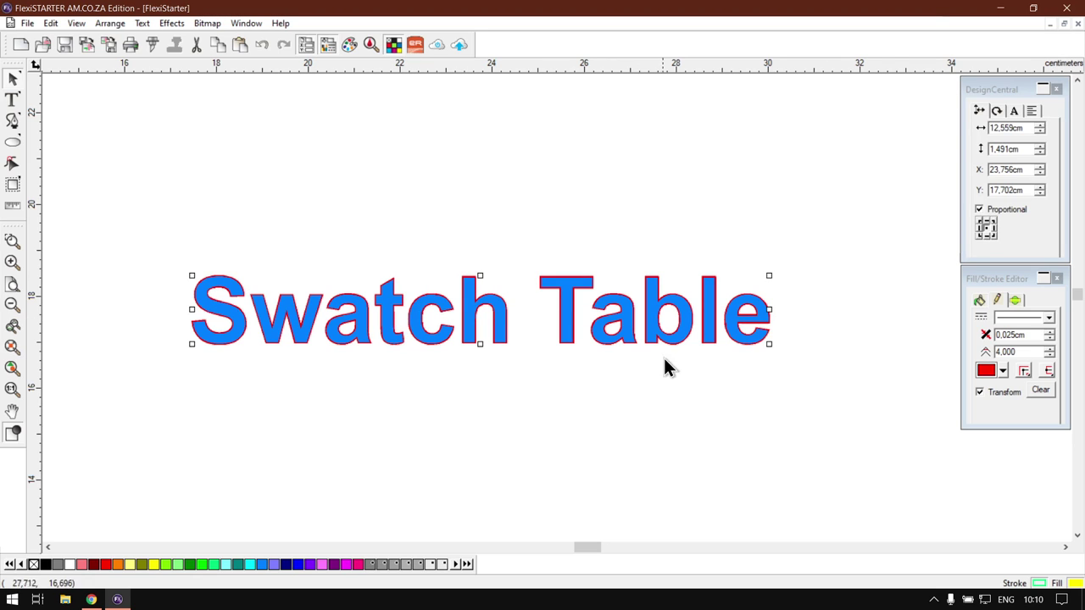
left_click(980, 284)
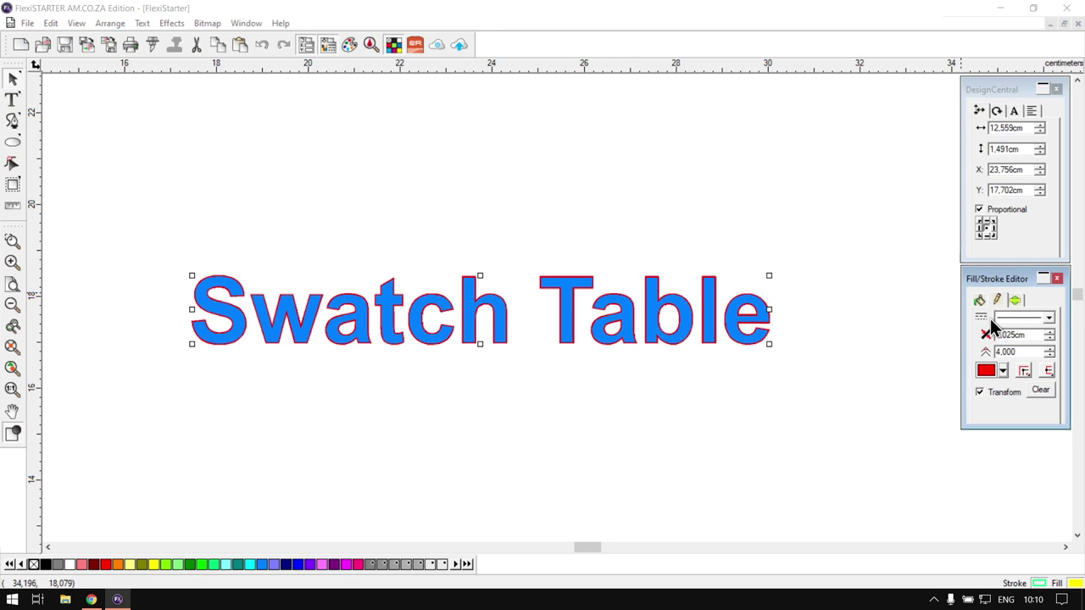
left_click(980, 302)
left_click(1003, 357)
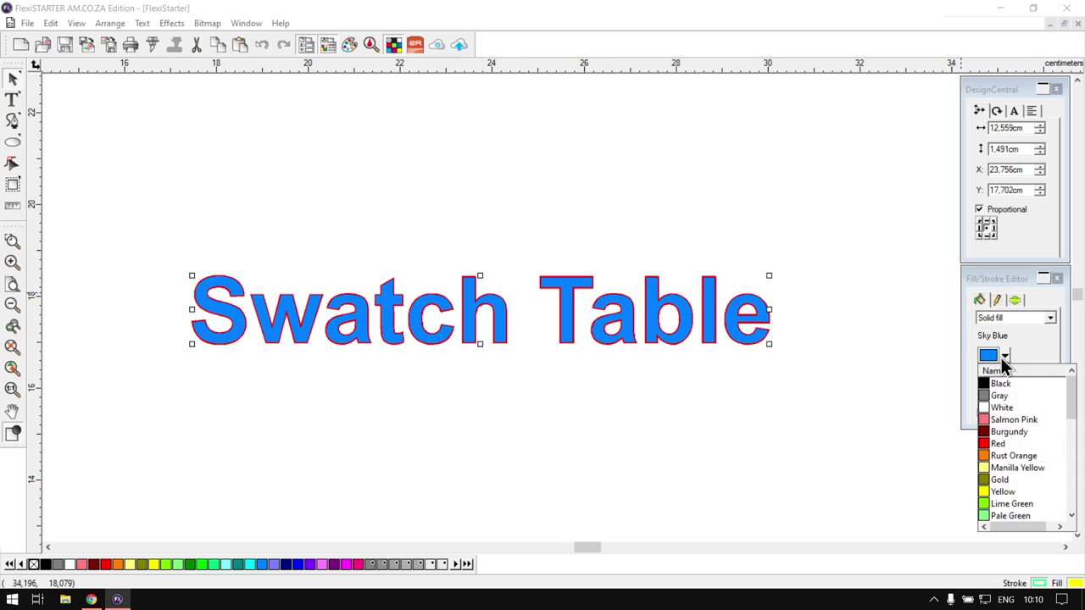
left_click(1002, 359)
left_click(996, 301)
left_click(982, 302)
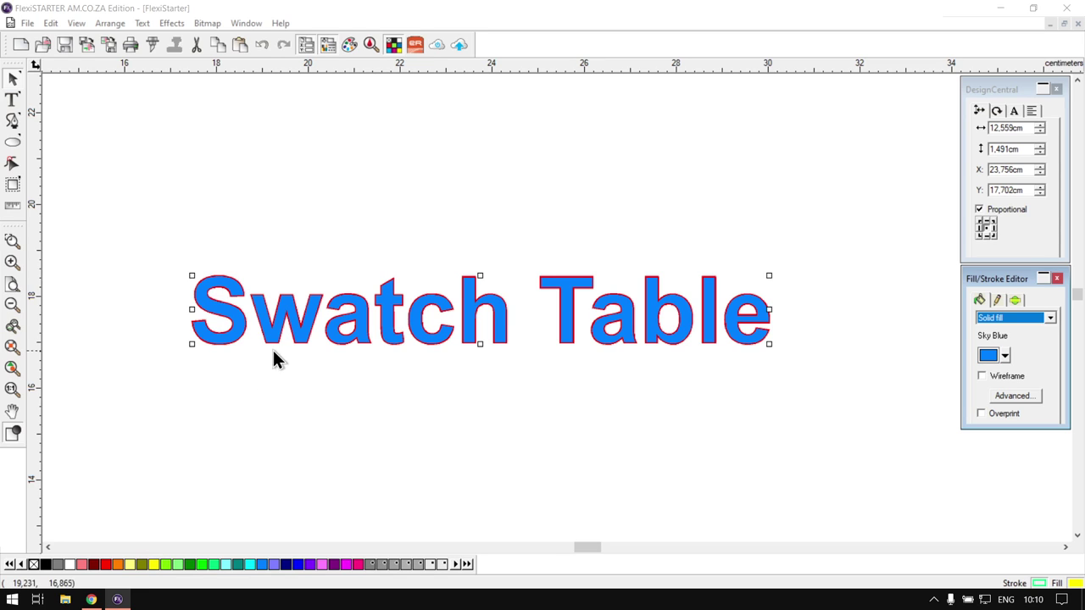
Step: Recolour the 'Swatch Table' text with a Gold fill and a Black outline from the swatch table
left_click(290, 314)
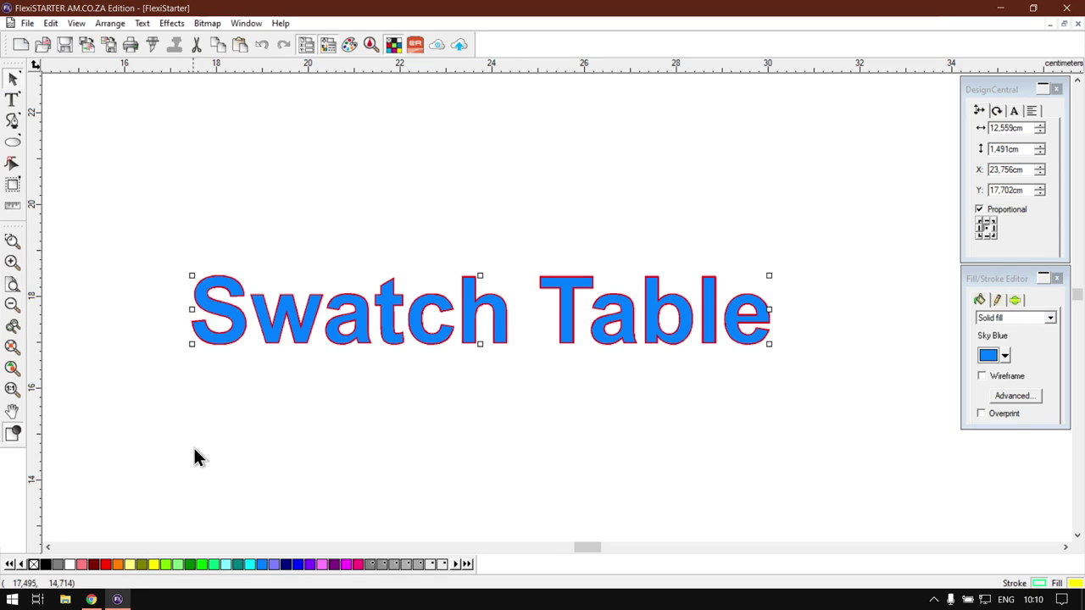
left_click(142, 565)
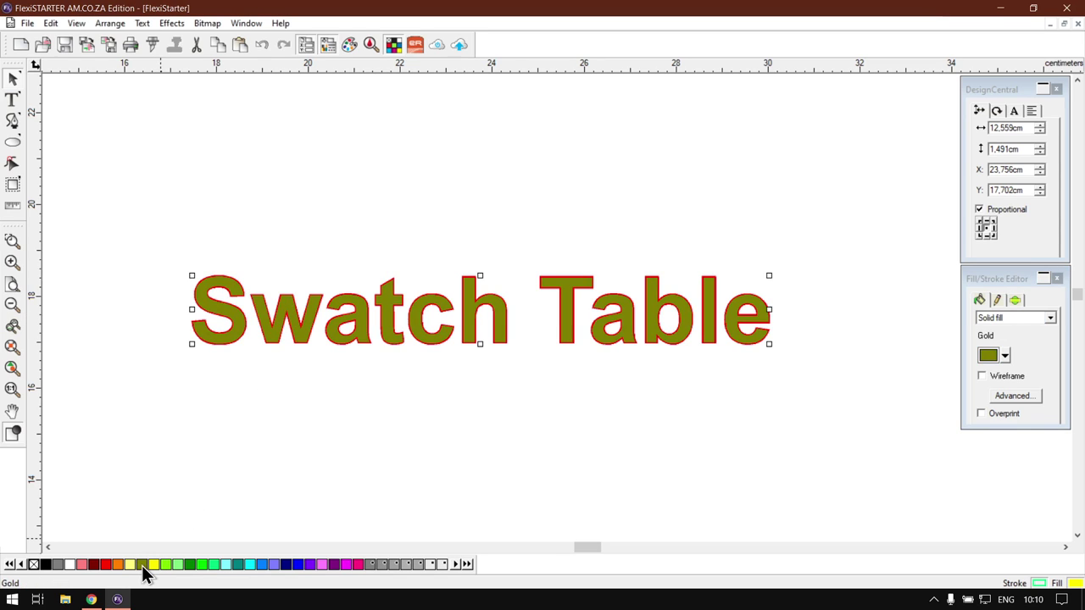
right_click(46, 573)
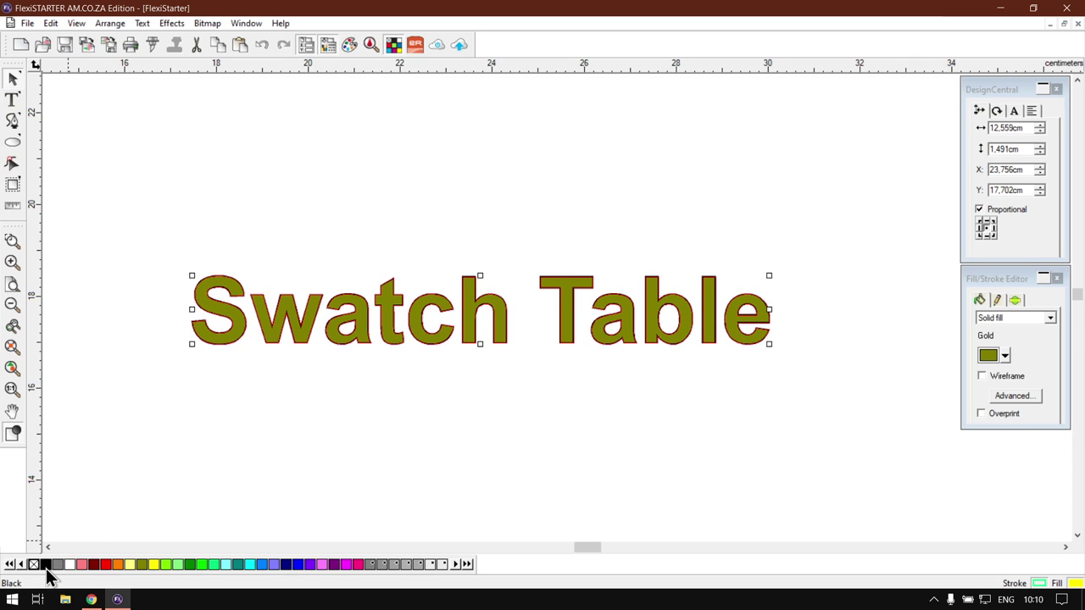
left_click(444, 376)
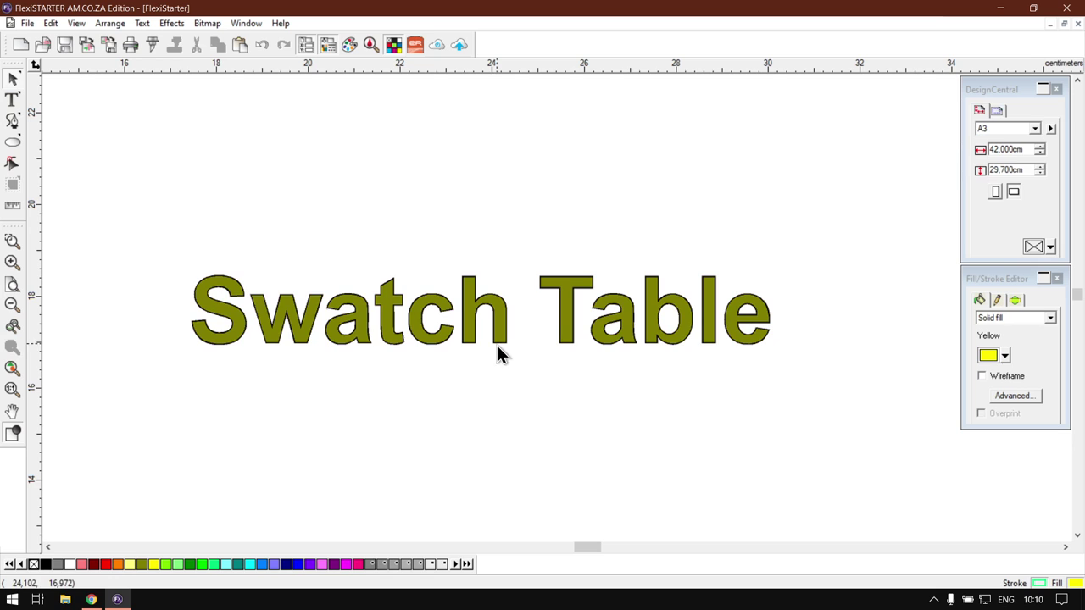
left_click(242, 331)
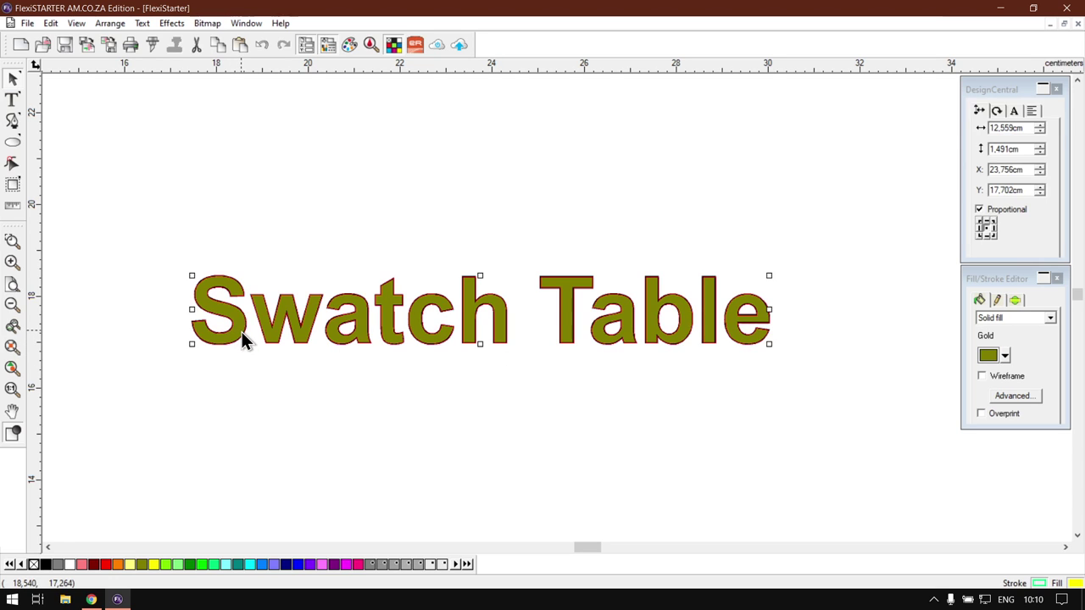
left_click(241, 367)
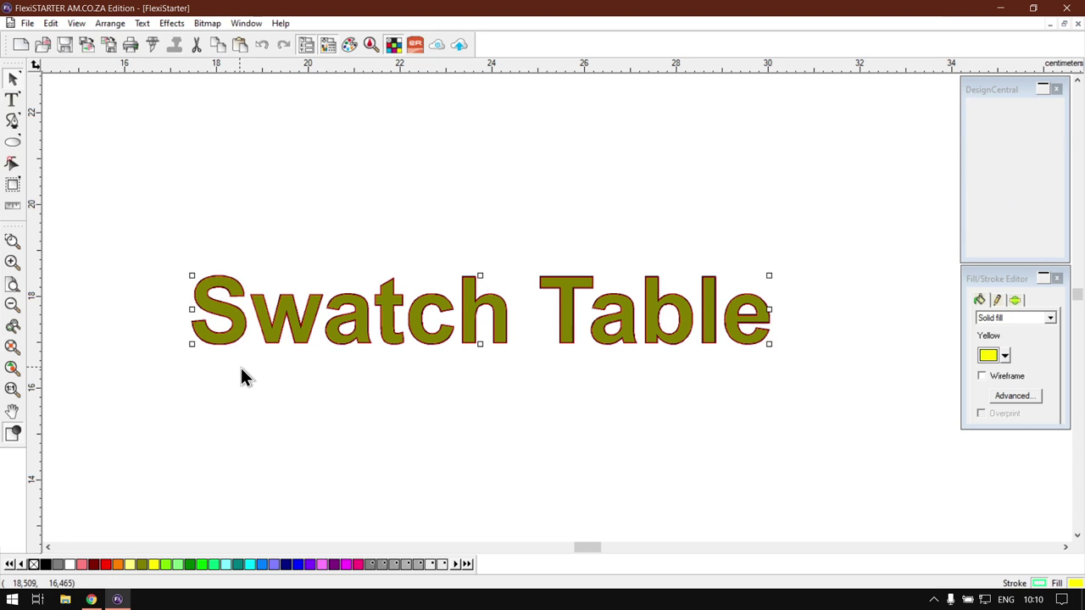
scroll(247, 337, "up", 1)
scroll(244, 321, "up", 1)
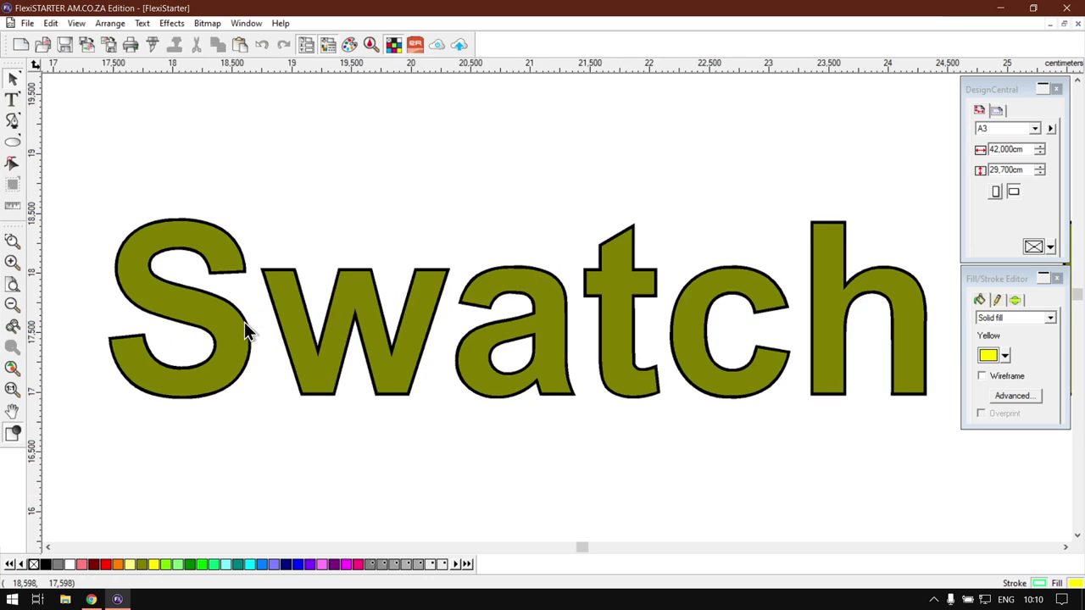
scroll(416, 321, "down", 1)
scroll(543, 319, "down", 1)
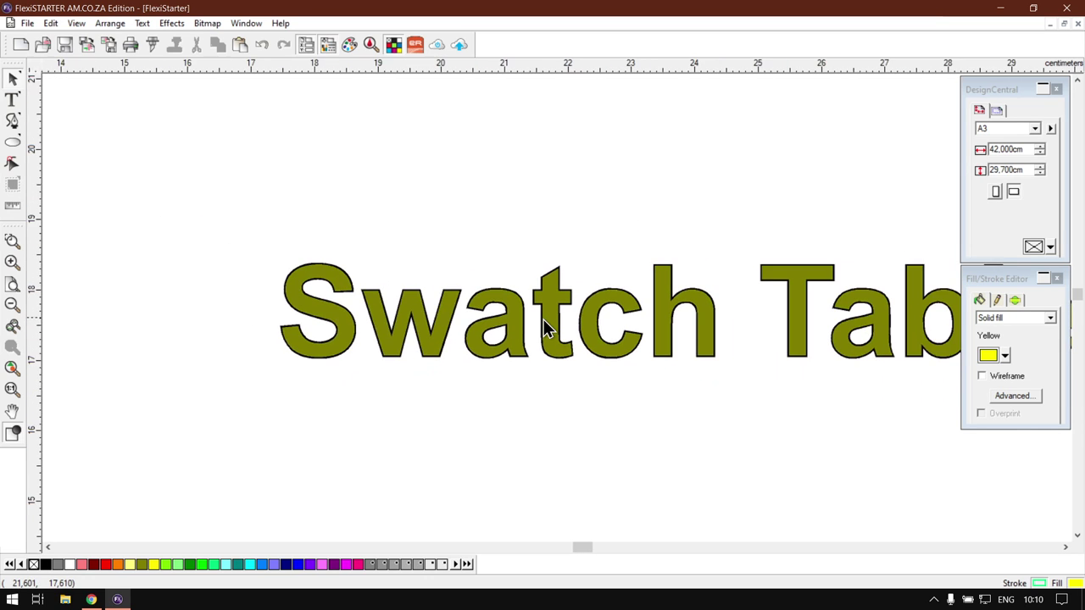
scroll(543, 319, "down", 1)
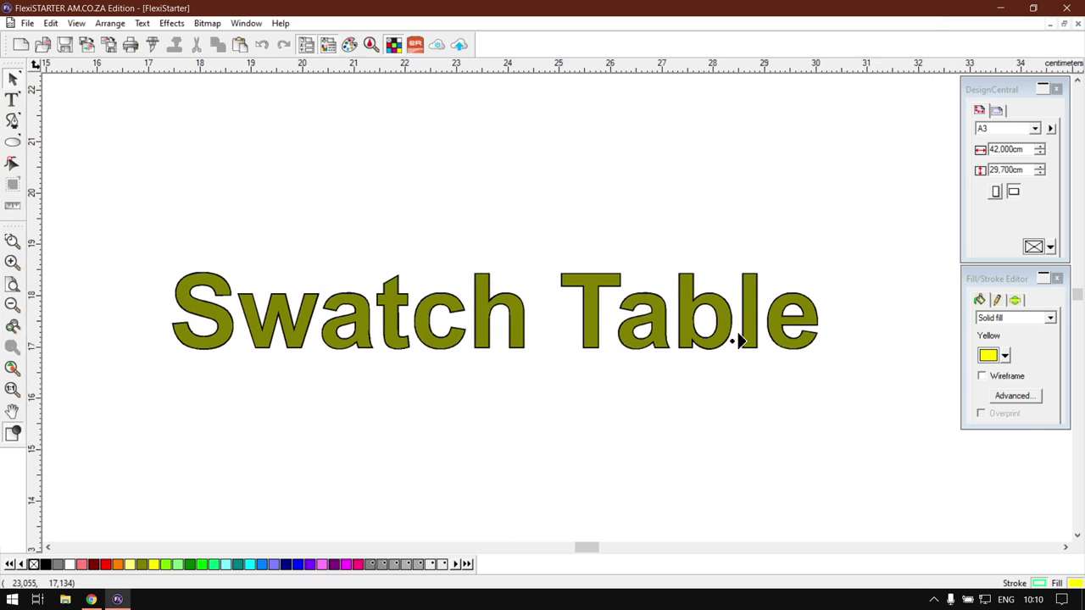
middle_click(601, 396)
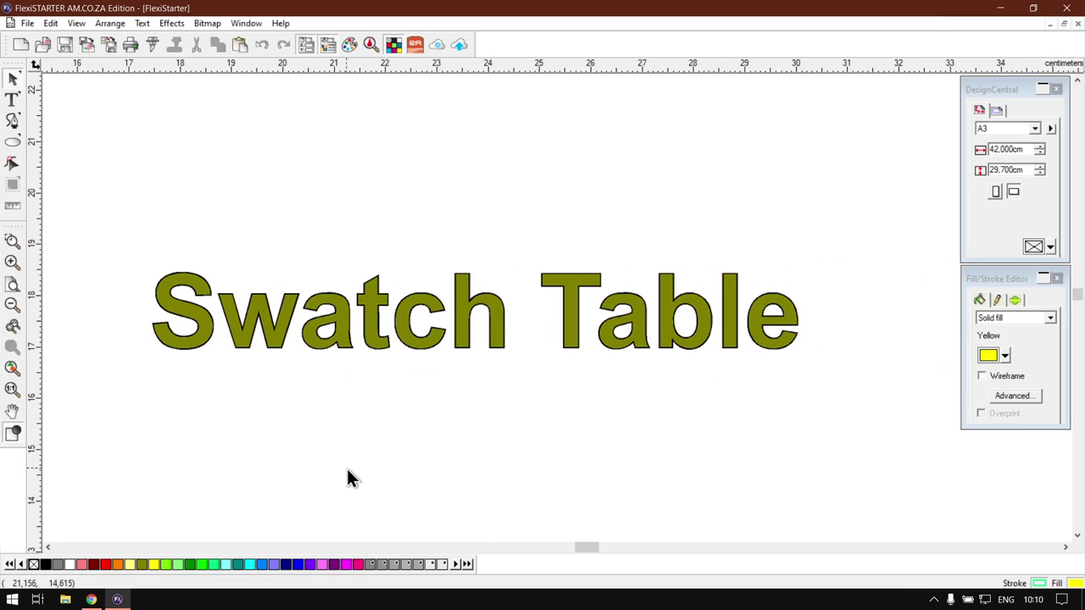
Step: Look over the swatch table's right-click options, dismiss the menu, and browse the swatches
right_click(278, 564)
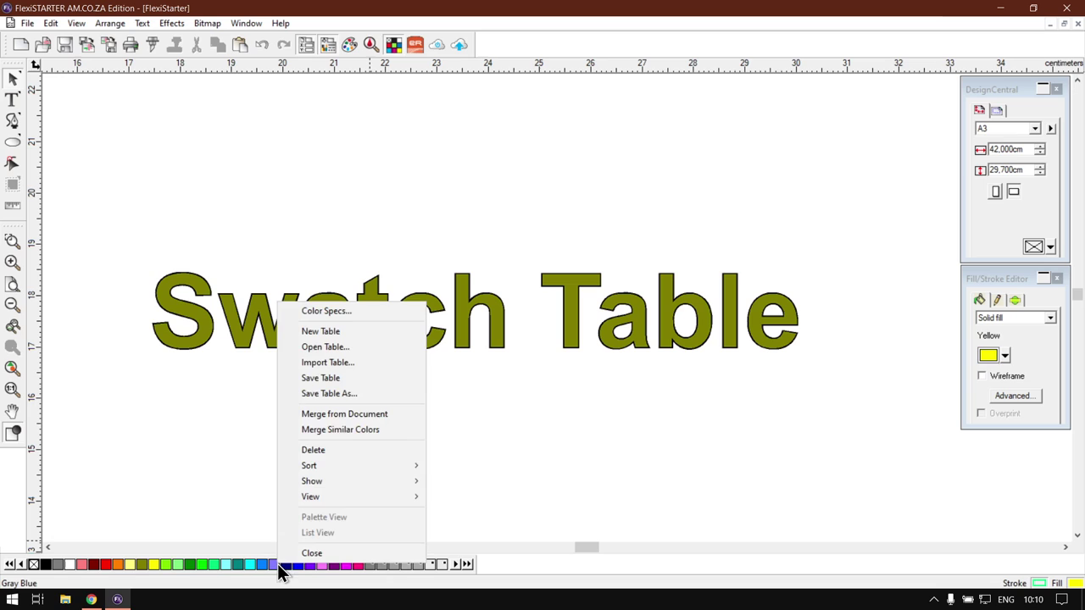
left_click(528, 591)
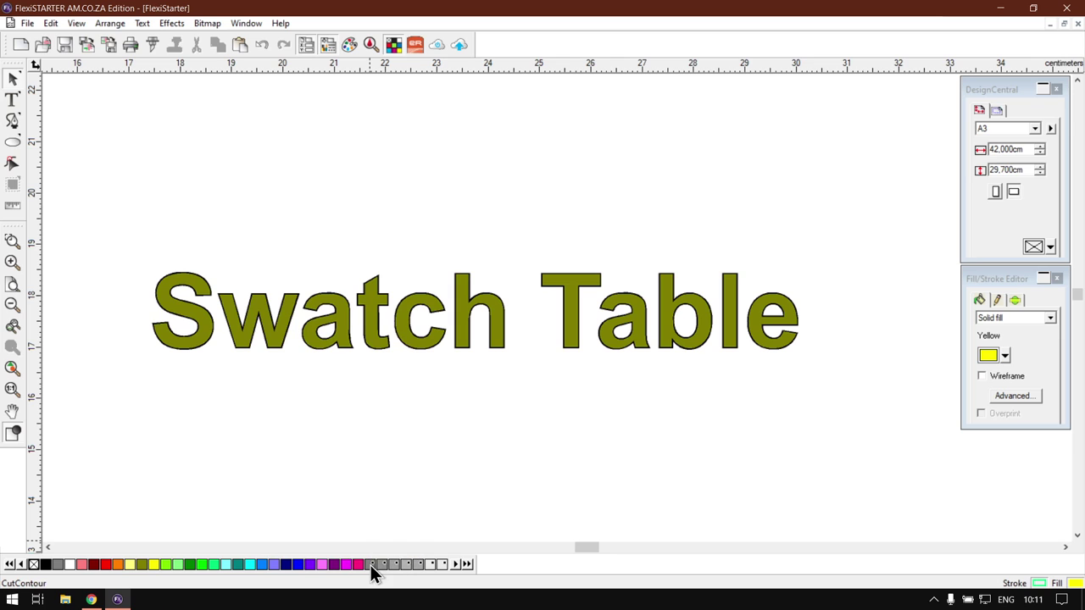
mouse_move(370, 565)
left_click(92, 600)
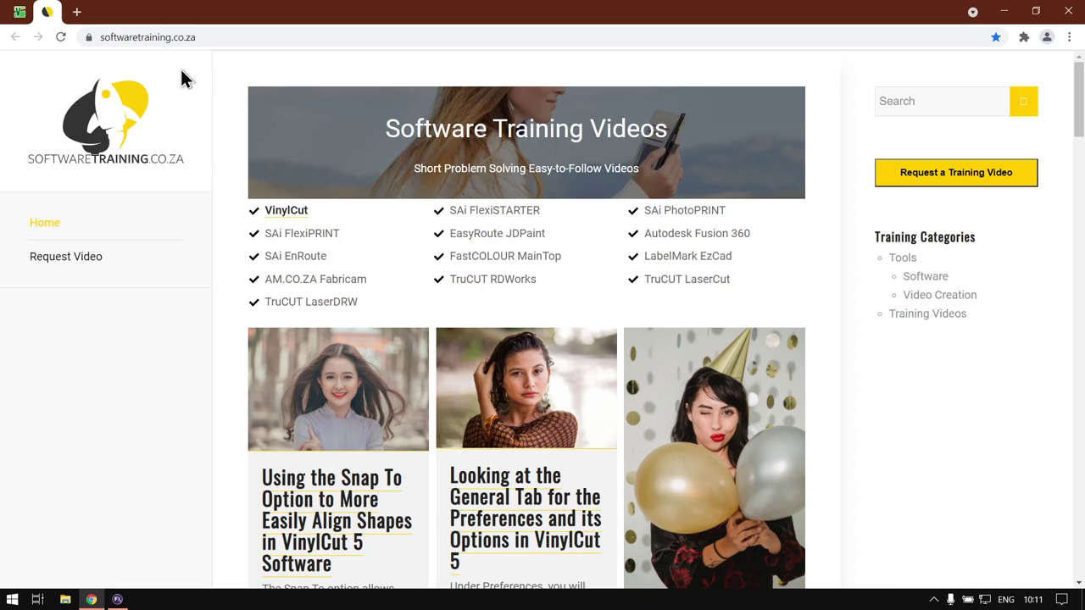